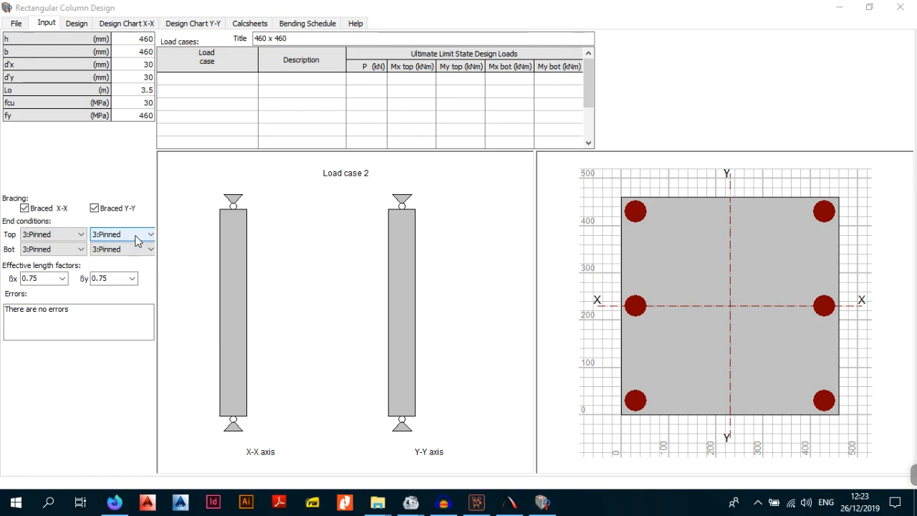
Enter load case number 1 in the first row of the load cases table
click(239, 88)
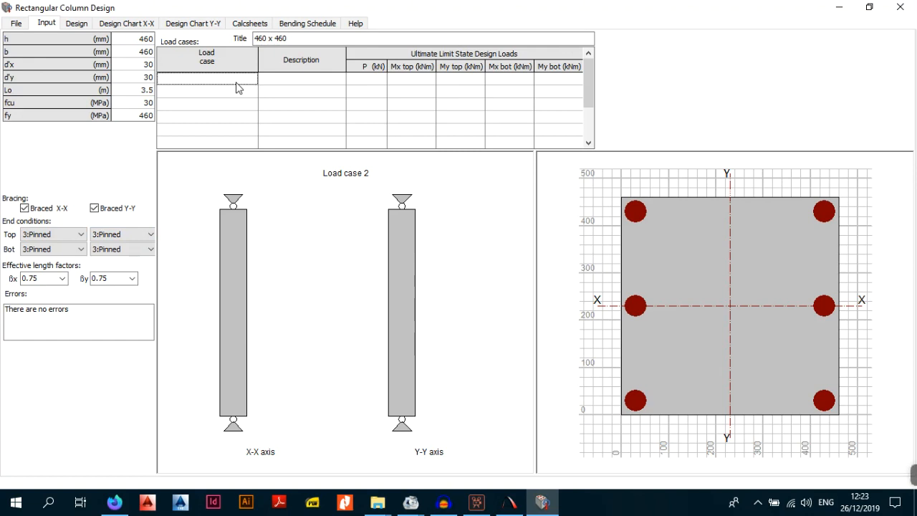
text(1)
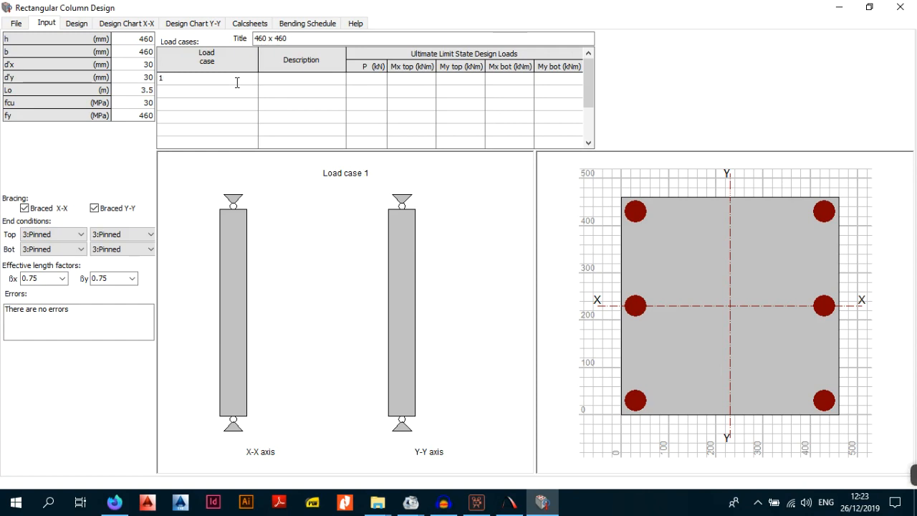
click(297, 117)
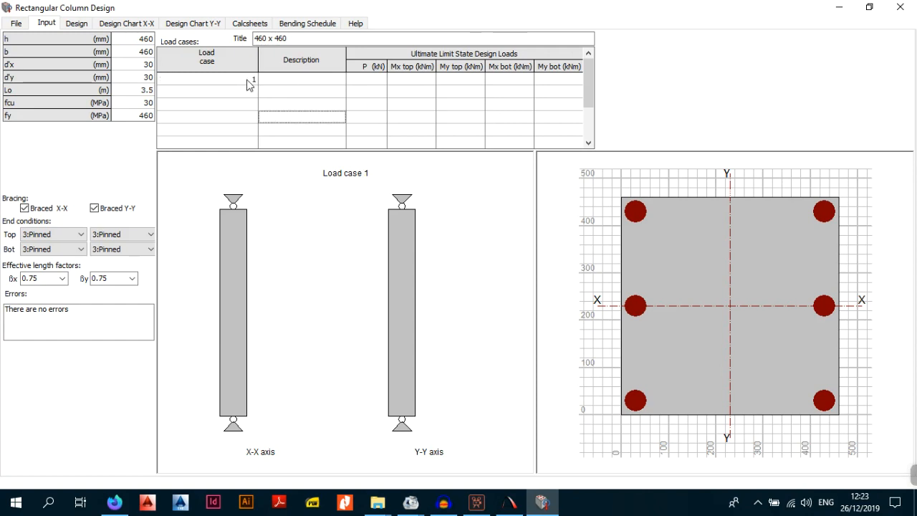
click(245, 86)
Describe load case 1 as 1.4DL + 1.6LL
click(291, 83)
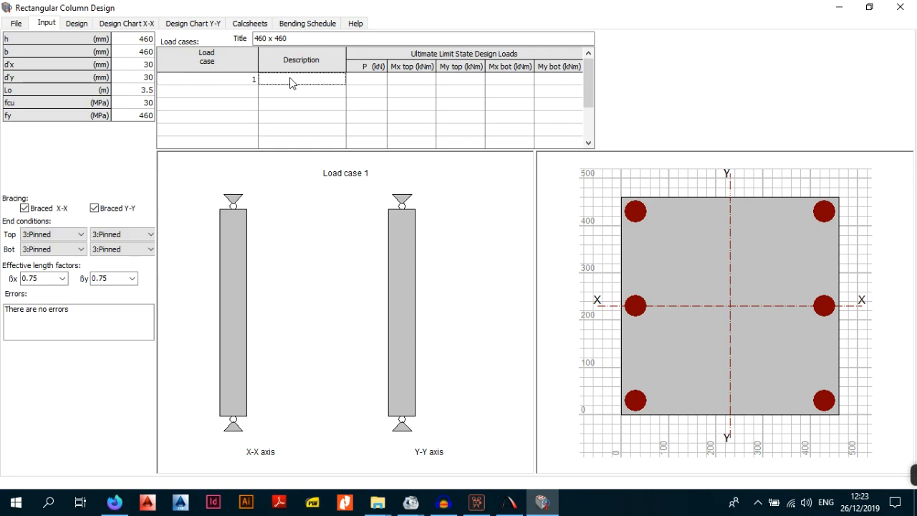
text(DL)
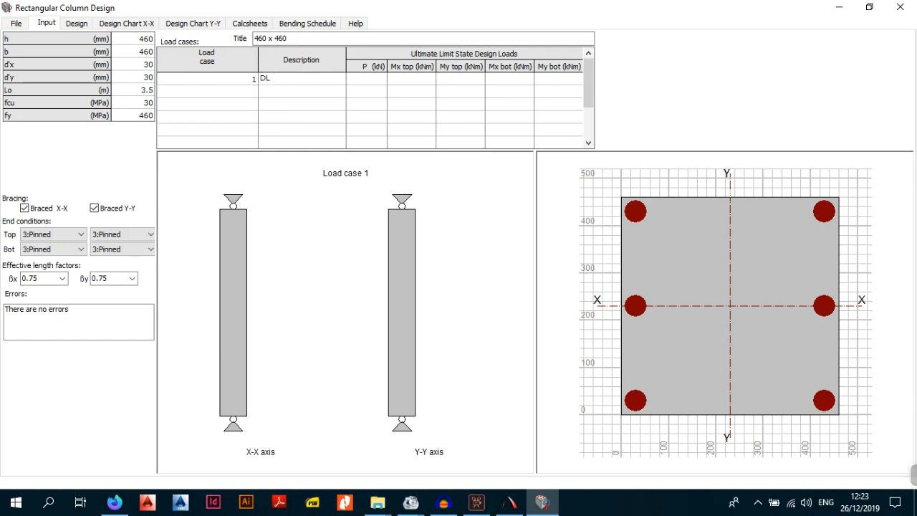
key(BackSpace)
key(BackSpace)
key(BackSpace)
text(1.4)
text(FL)
key(BackSpace)
key(BackSpace)
text(DL + 1.6LL)
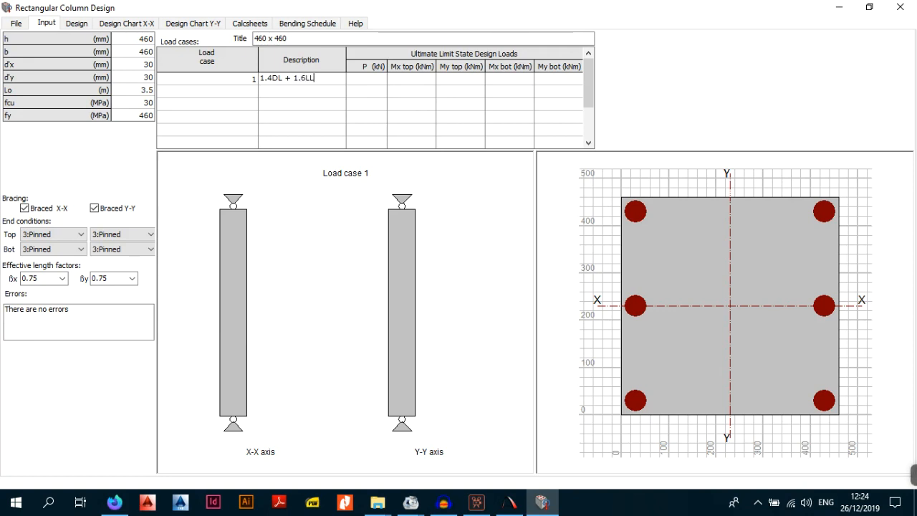
Set the axial load P of load case 1 to 1460 kN
click(355, 77)
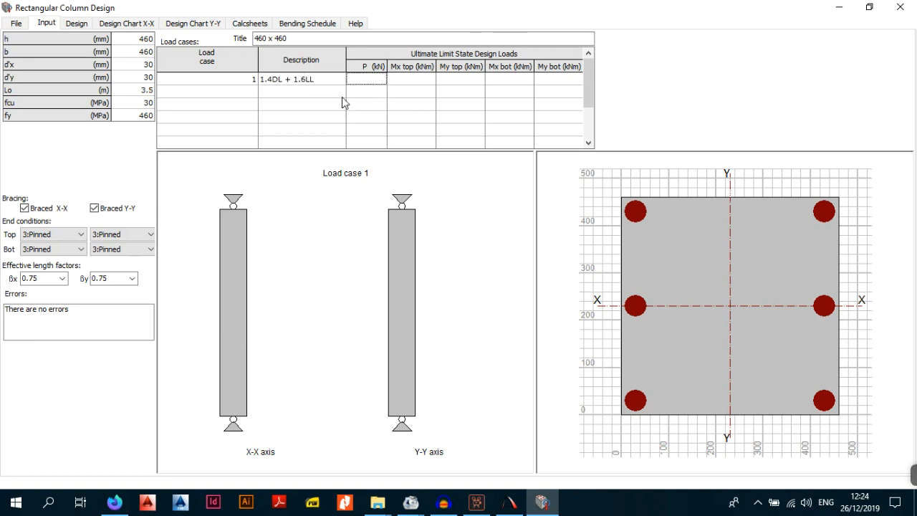
click(366, 80)
text(1460)
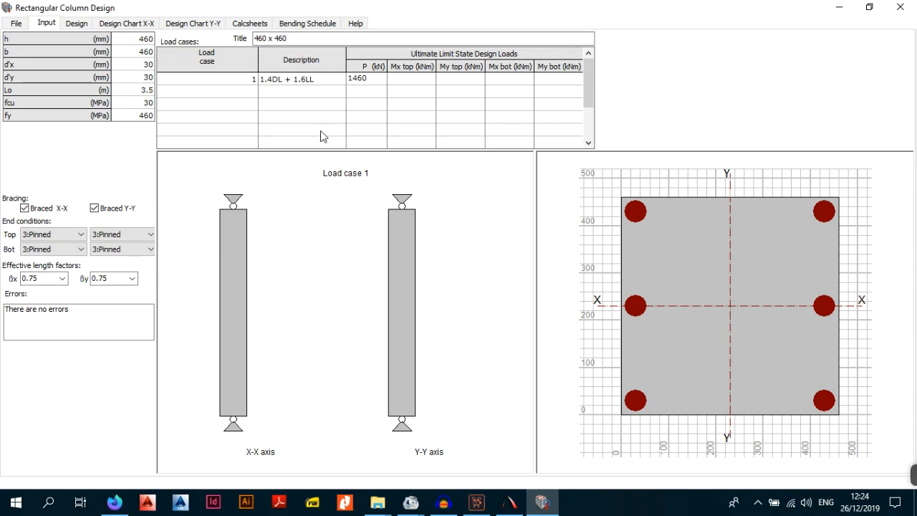
click(293, 114)
Add load case 2 with the description 1.4DL and an axial load P of 1000 kN
click(236, 92)
text(2)
click(286, 91)
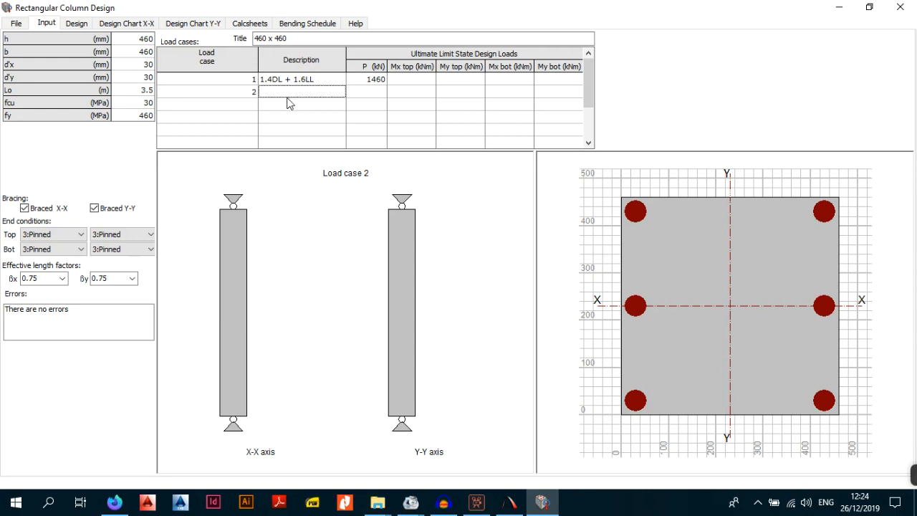
text(1.4DL)
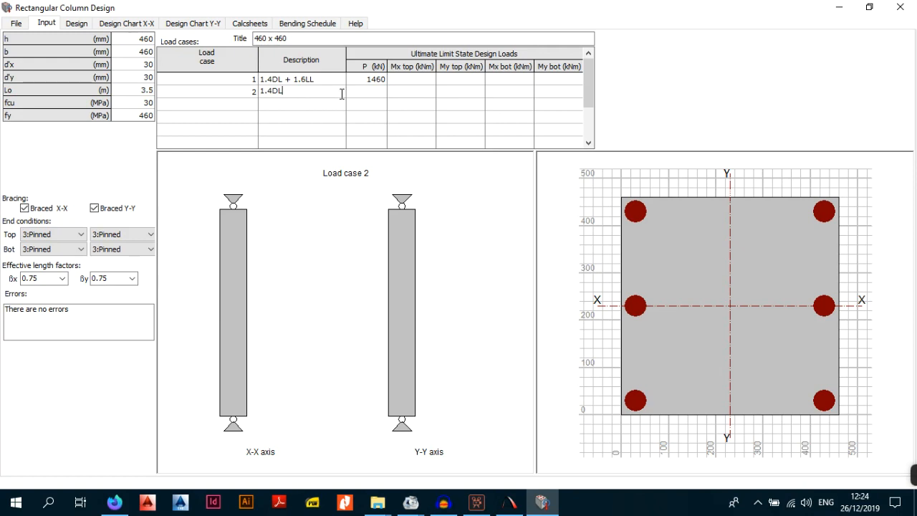
click(381, 95)
text(100)
key(BackSpace)
text(00)
click(287, 117)
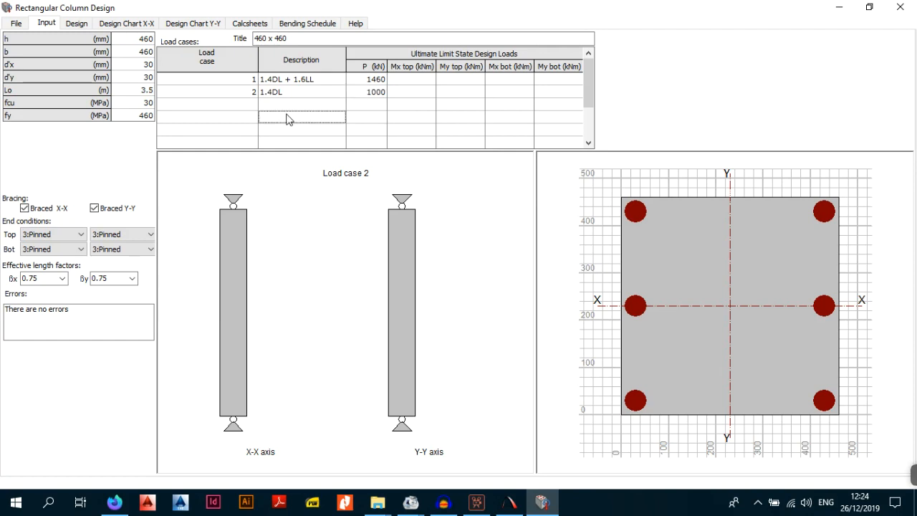
Add load case 3 with the description 1.4DL + 0.5(1.6LL)
click(252, 103)
text(3)
click(285, 130)
click(289, 108)
text(1.4DL )
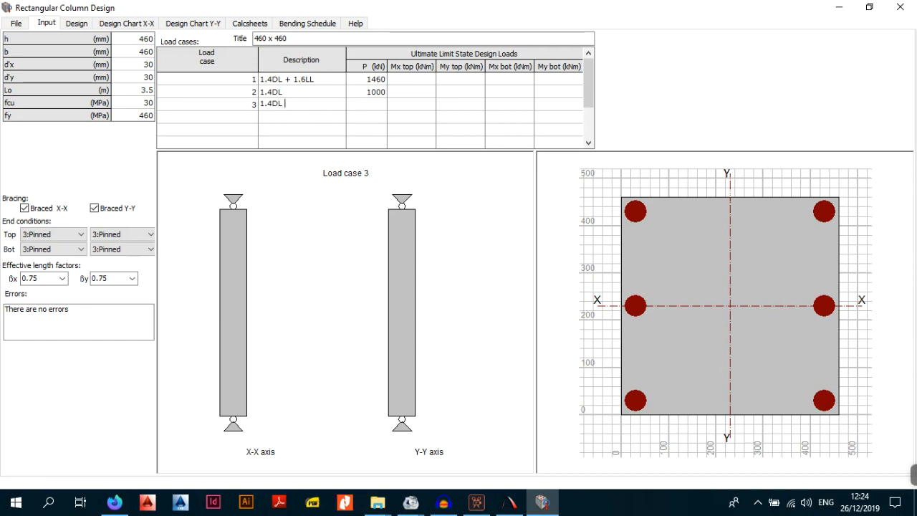
text(+ 0.)
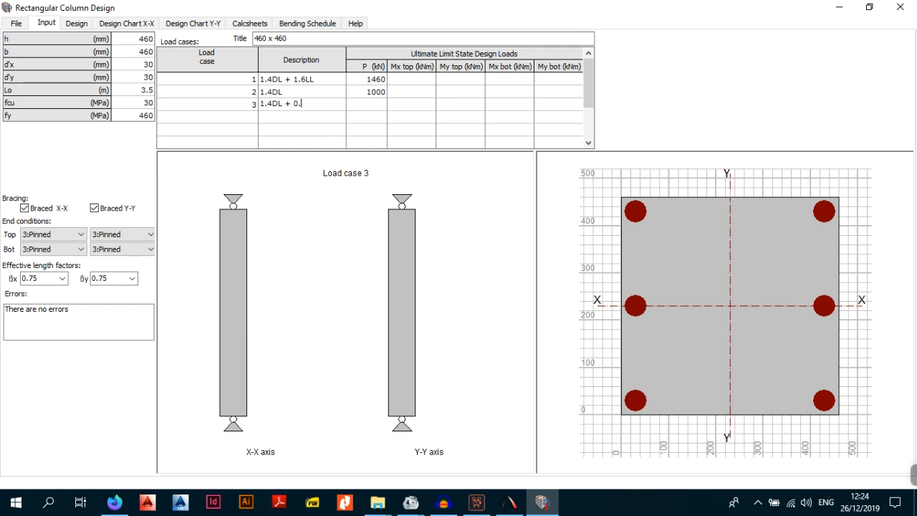
text(5(1.)
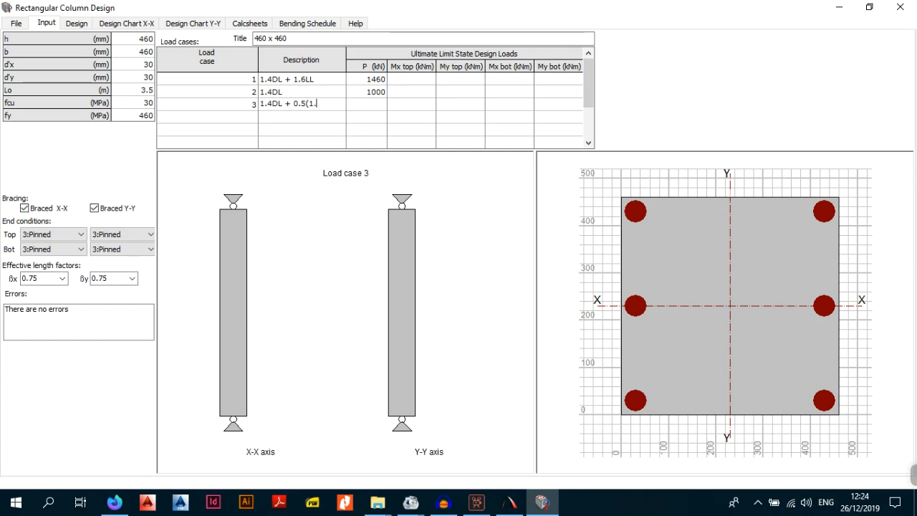
text(6LL))
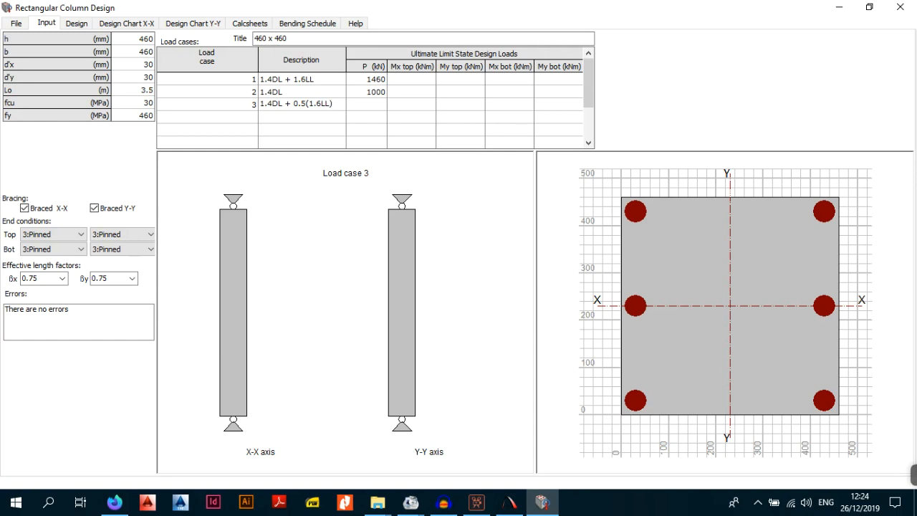
click(325, 129)
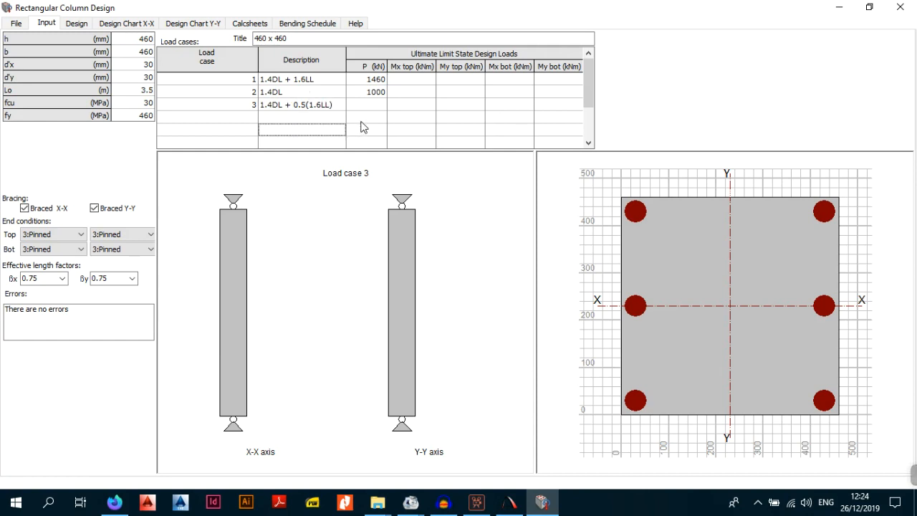
Set the axial load P of load case 3 to 1230 kN
click(360, 120)
click(371, 107)
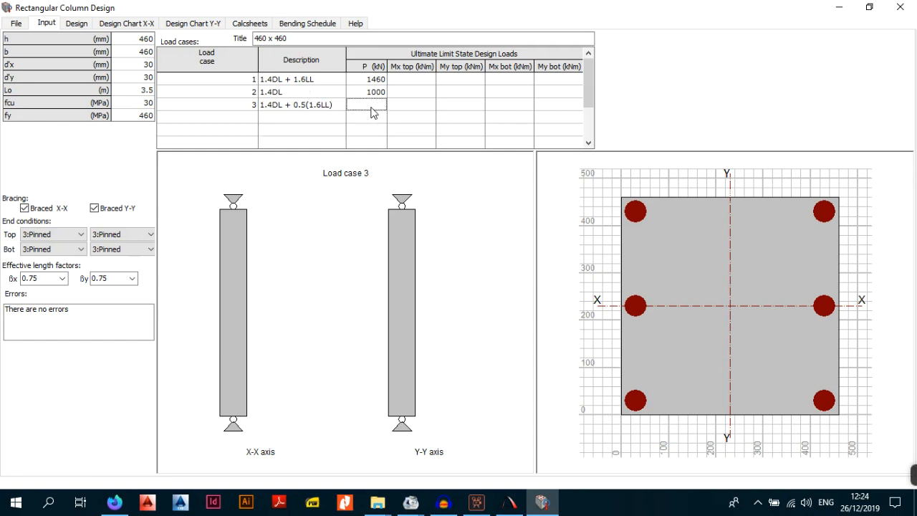
text(1230)
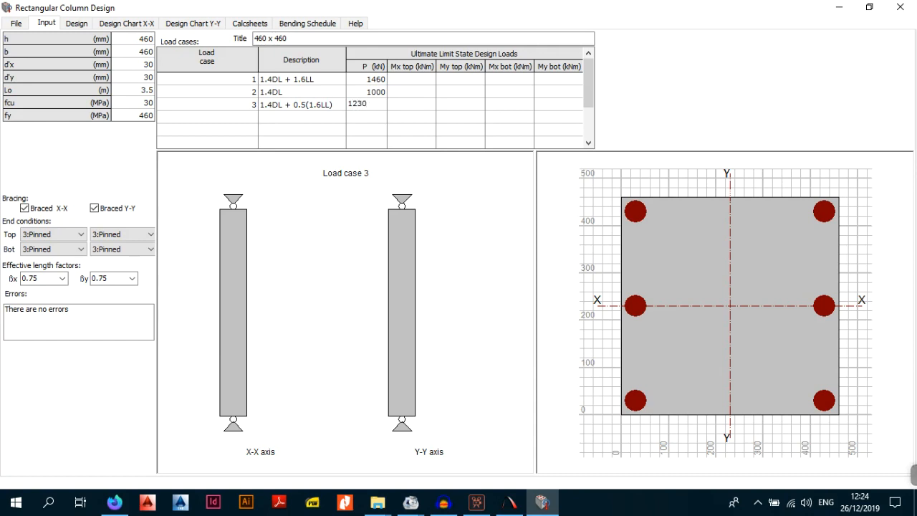
click(397, 119)
click(419, 93)
click(416, 81)
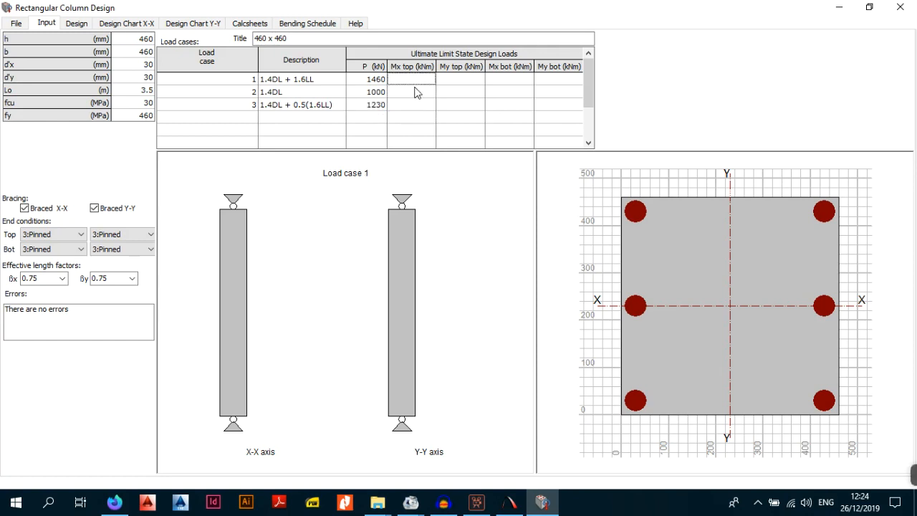
click(422, 106)
click(450, 95)
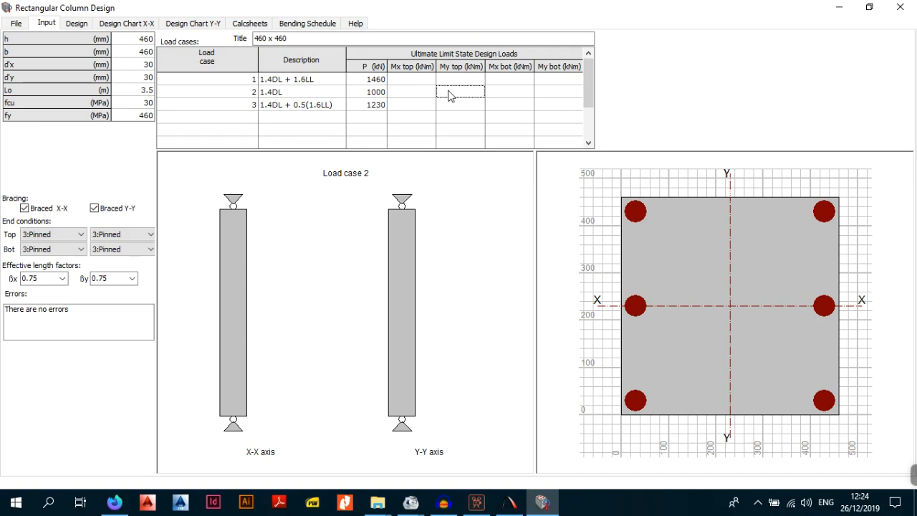
click(303, 95)
click(301, 83)
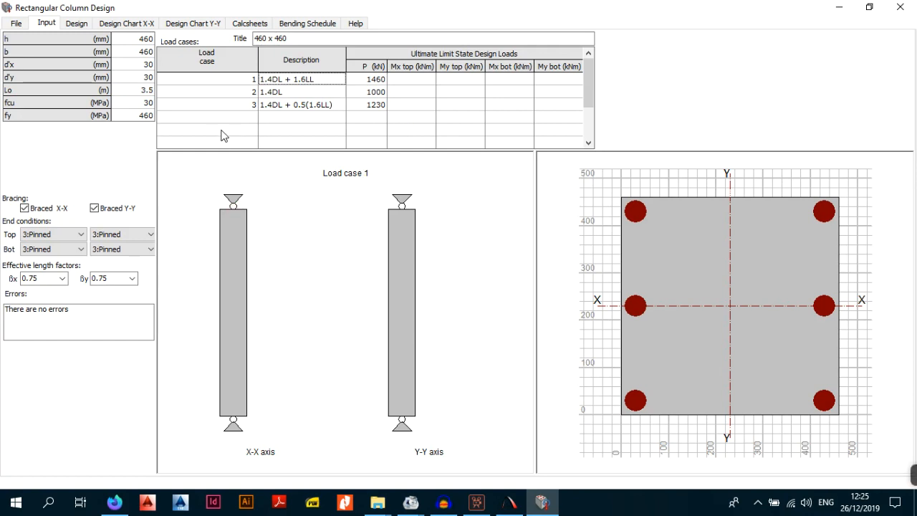
Review the column design results for each of the three load cases in turn
click(80, 31)
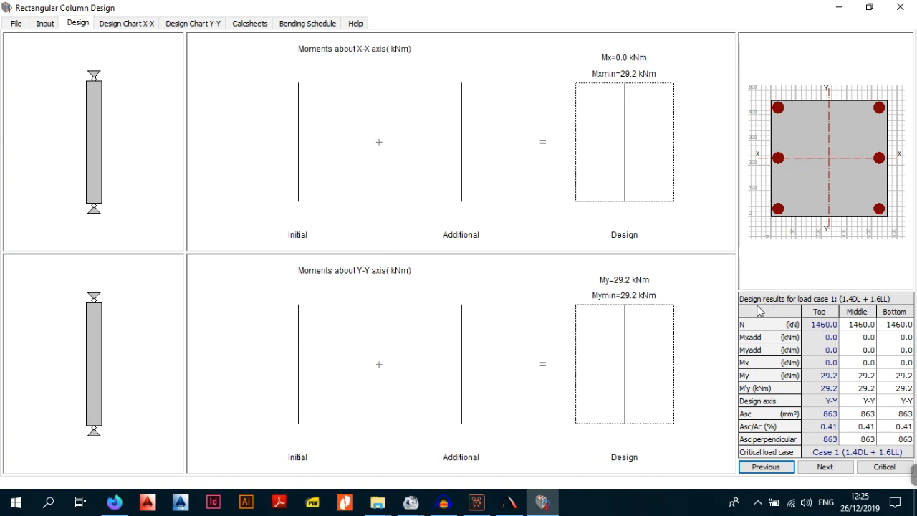
click(825, 466)
click(825, 466)
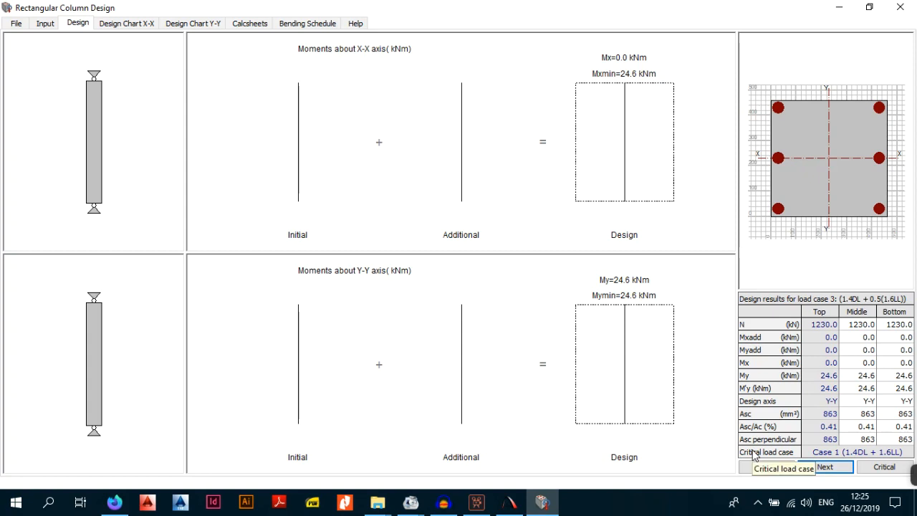
click(825, 466)
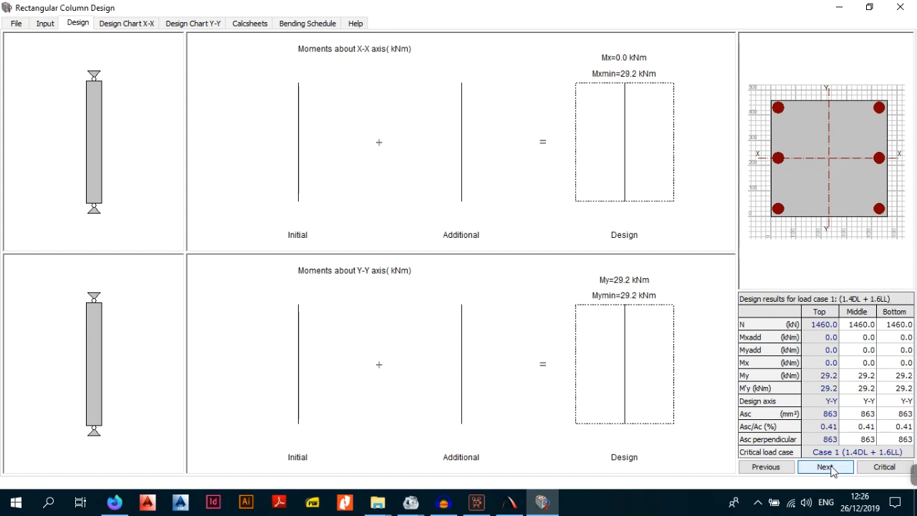
click(825, 466)
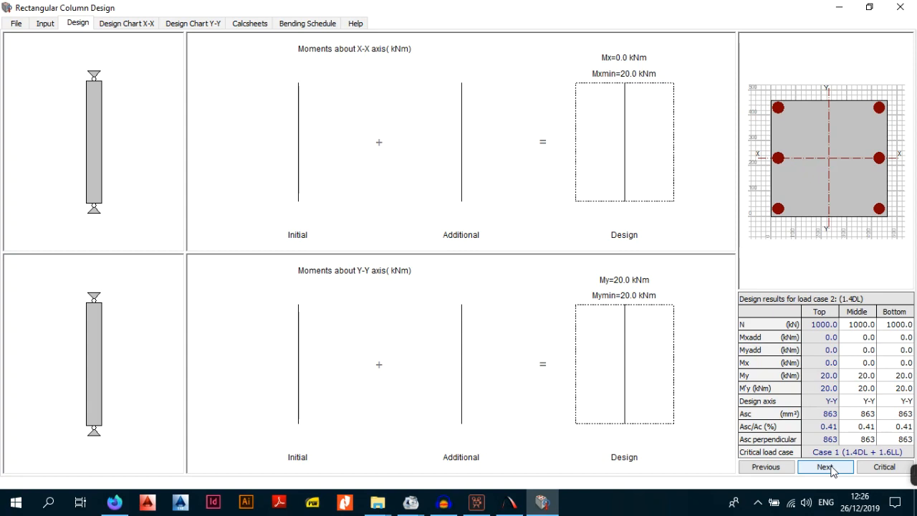
Examine the column design charts for bending about the X-X and Y-Y axes
click(129, 26)
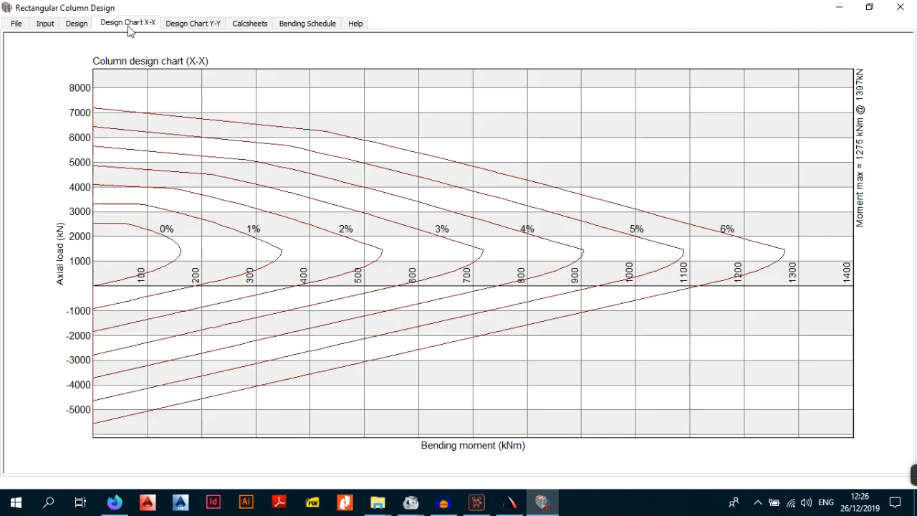
click(75, 26)
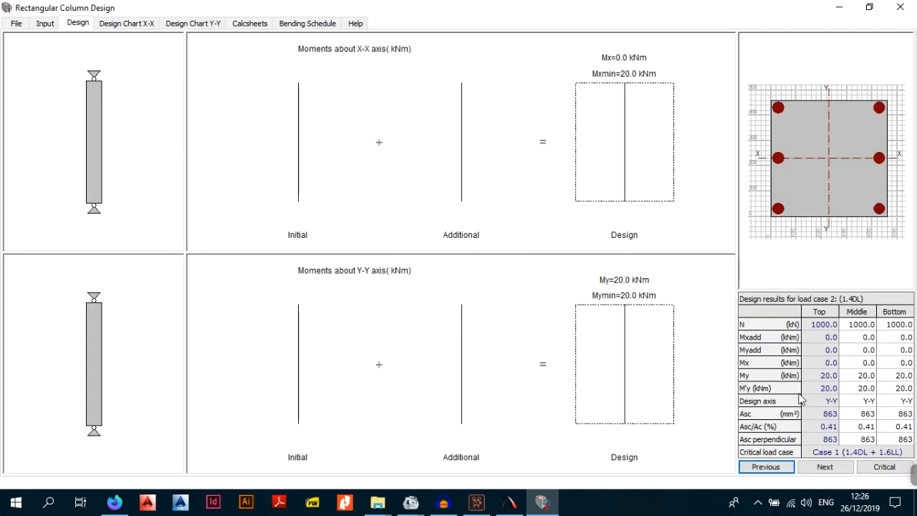
click(45, 24)
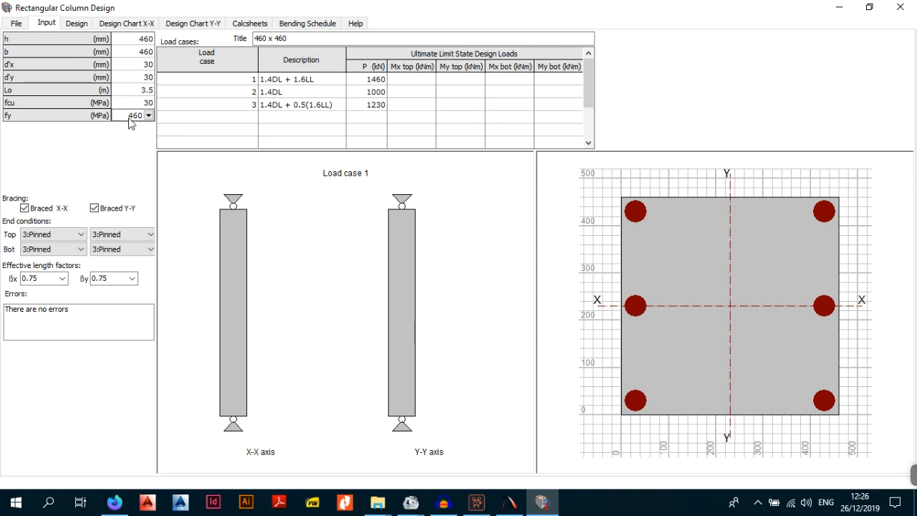
click(108, 29)
click(81, 29)
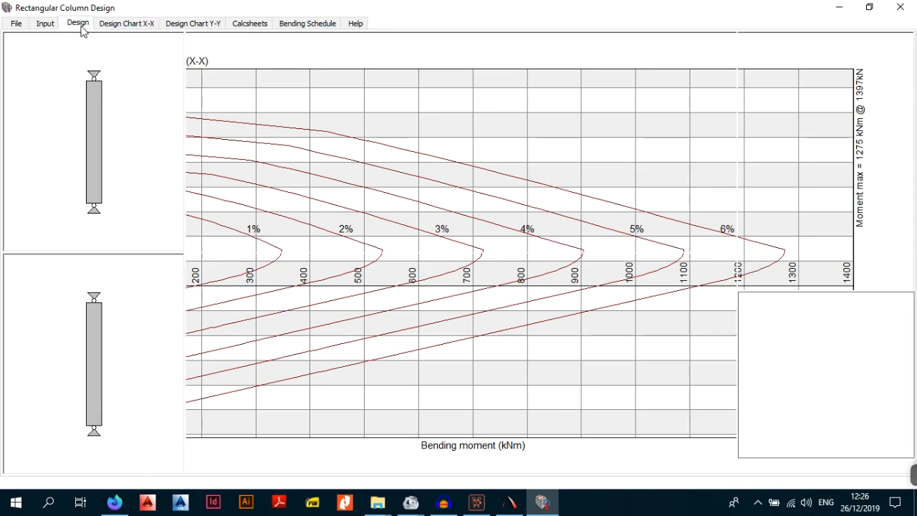
click(119, 26)
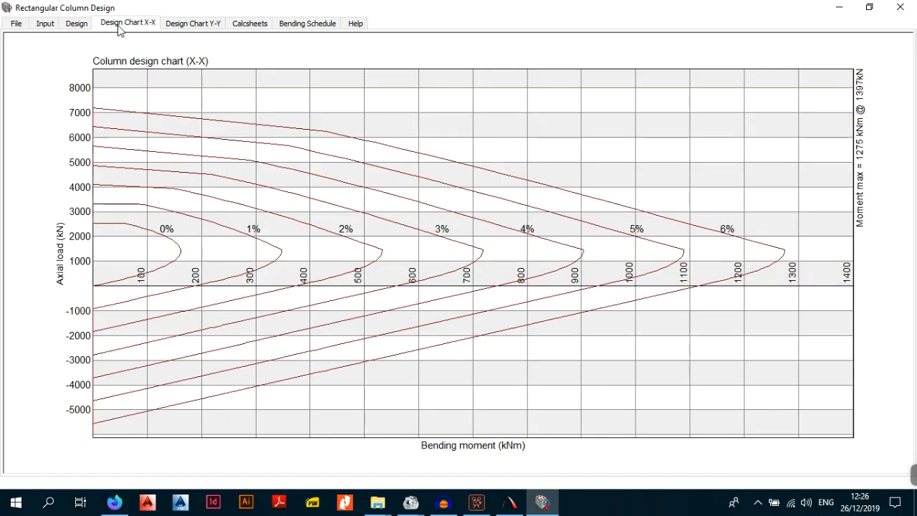
click(188, 24)
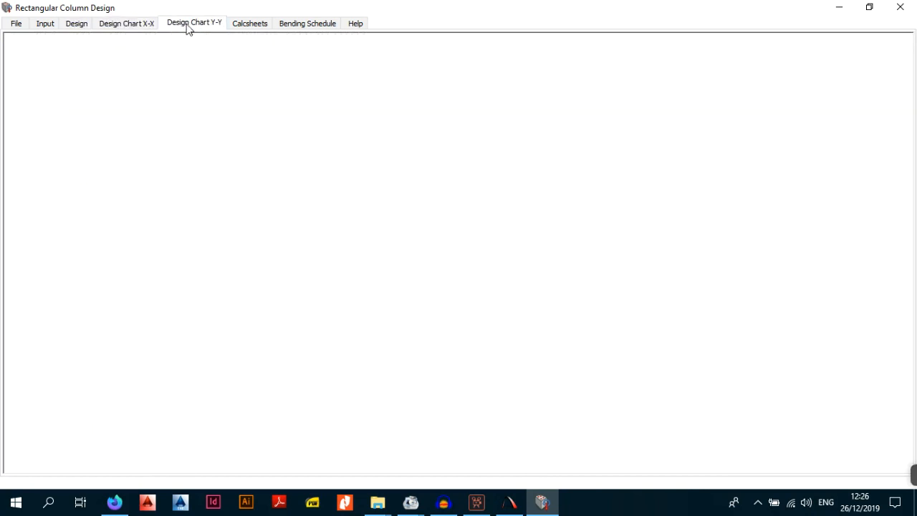
click(133, 25)
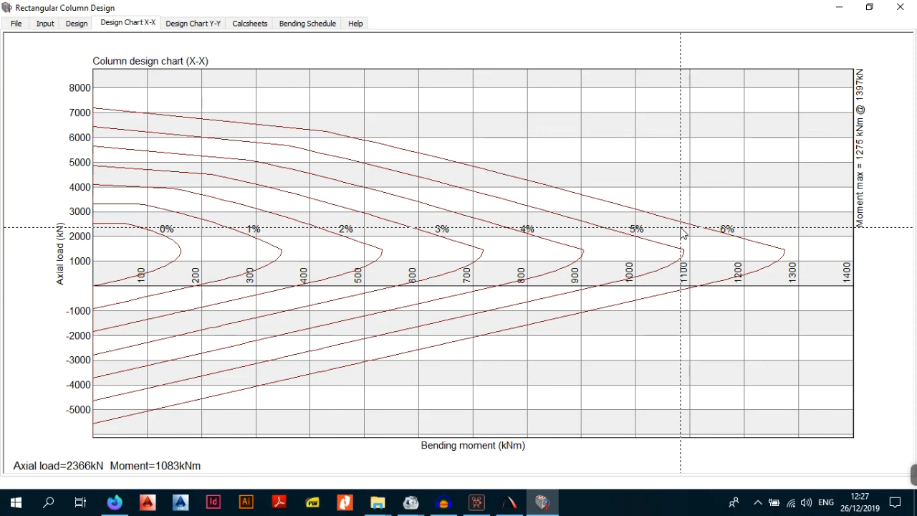
click(184, 24)
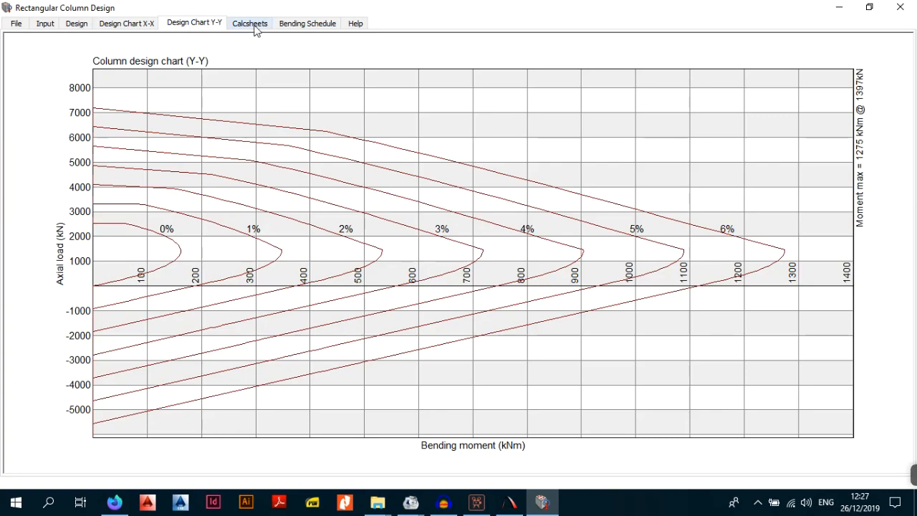
Open the calculation sheets and highlight the year of the design code
click(255, 27)
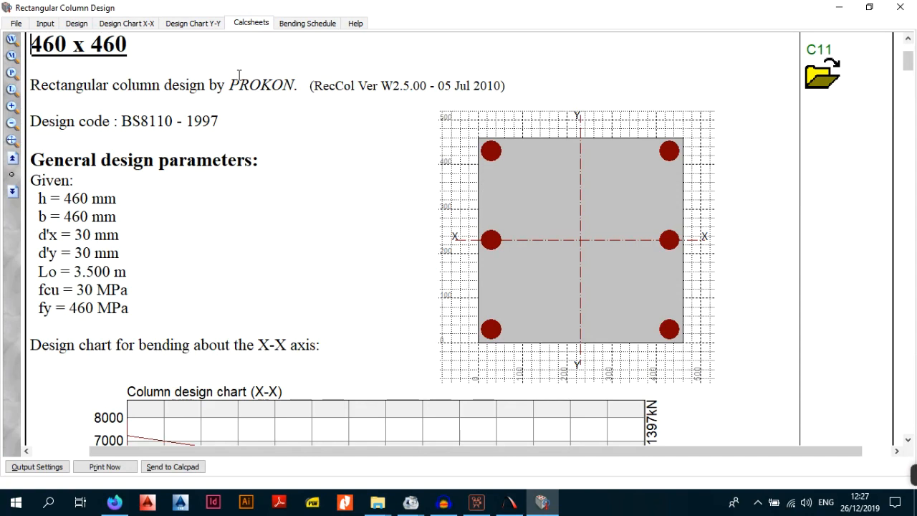
double_click(219, 122)
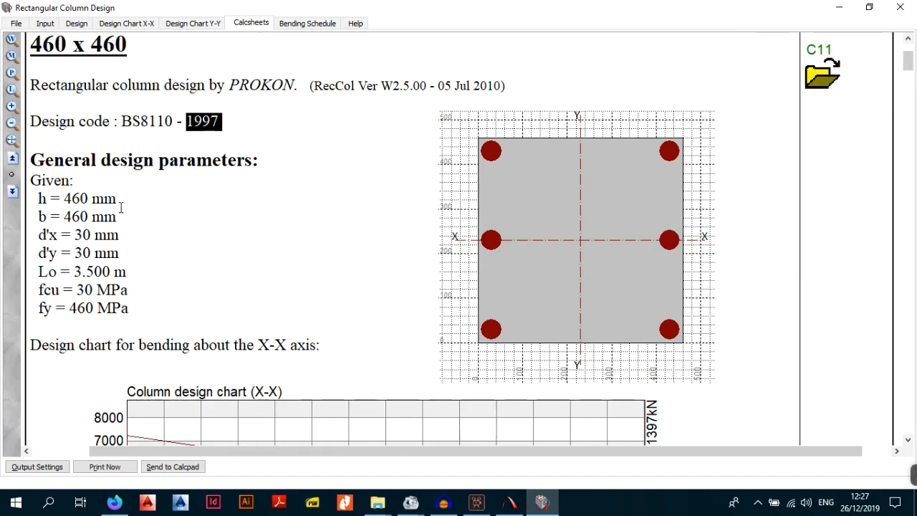
Clear the text highlight and read the general design parameters, design charts and section property calculations in the calculation sheets
click(131, 217)
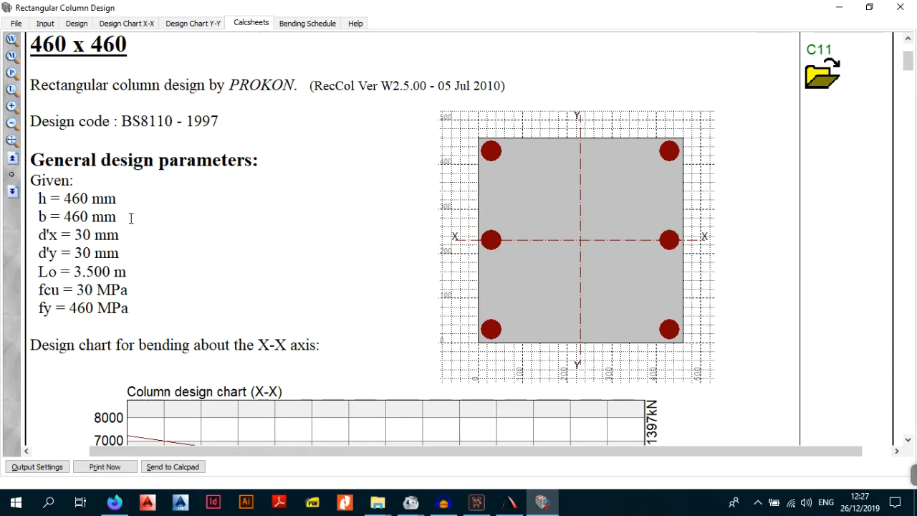
scroll(108, 266, down, 3)
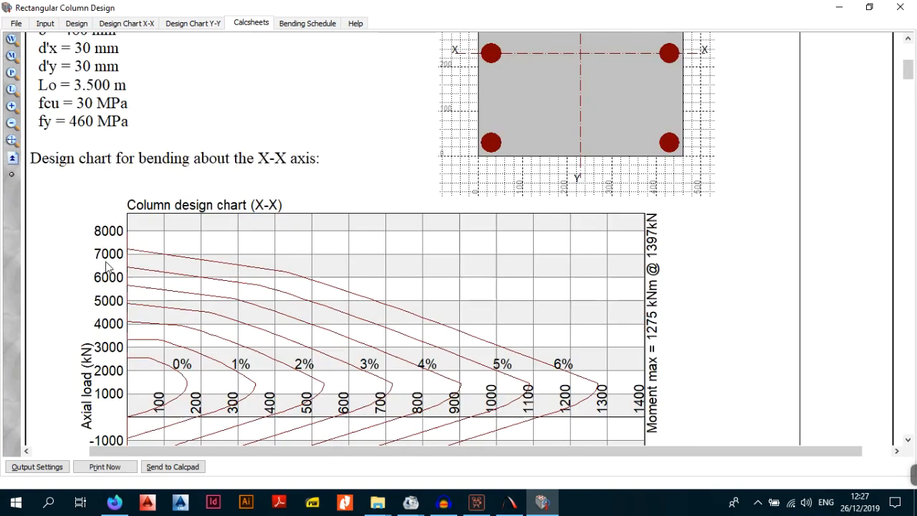
scroll(117, 262, up, 3)
scroll(208, 280, down, 3)
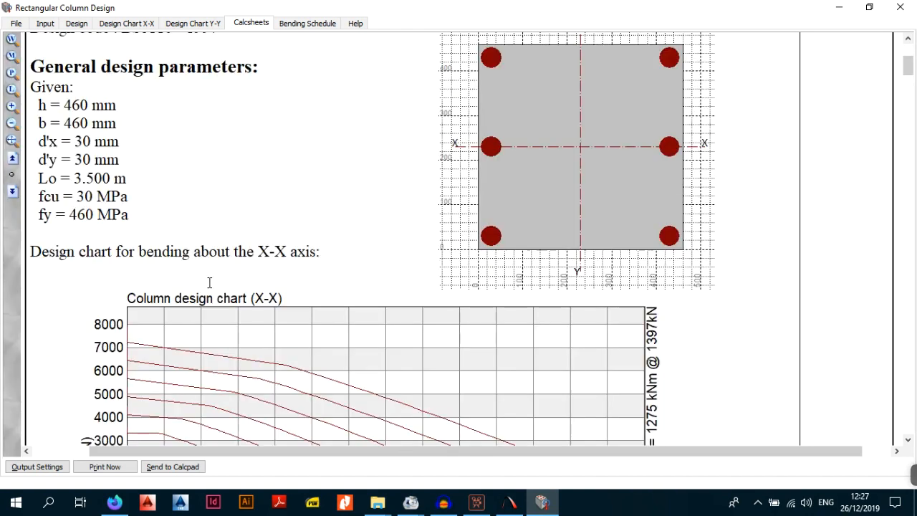
scroll(242, 266, down, 10)
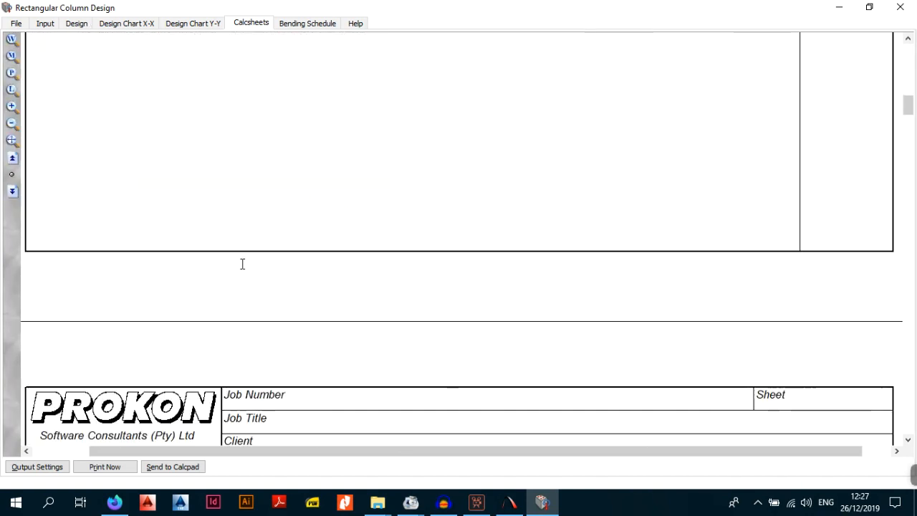
scroll(242, 266, down, 5)
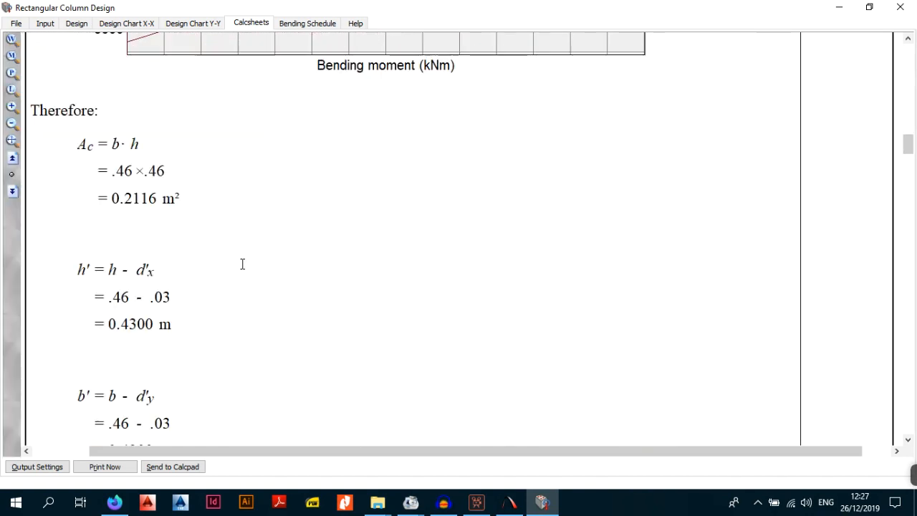
Read the design assumptions, design procedure, column slenderness check and initial moment calculations in the calculation sheets
scroll(226, 239, down, 5)
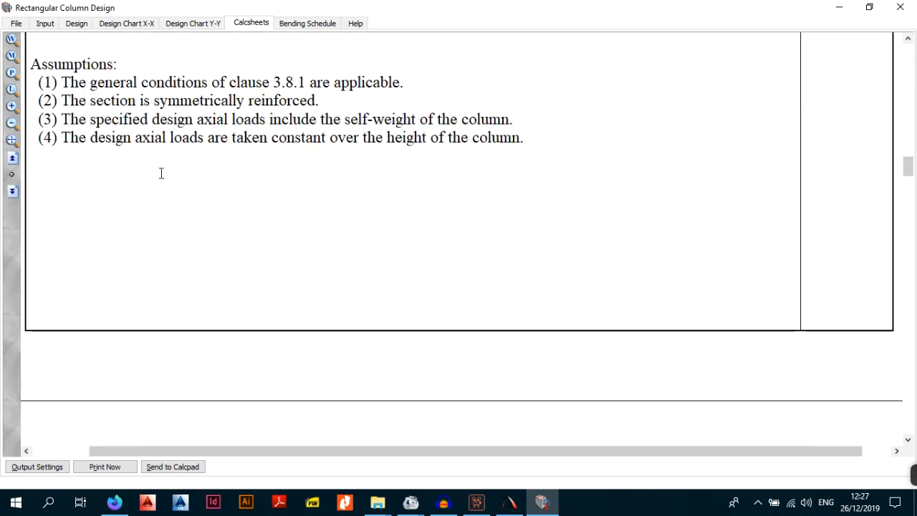
scroll(161, 173, down, 5)
scroll(161, 173, down, 3)
scroll(162, 173, down, 5)
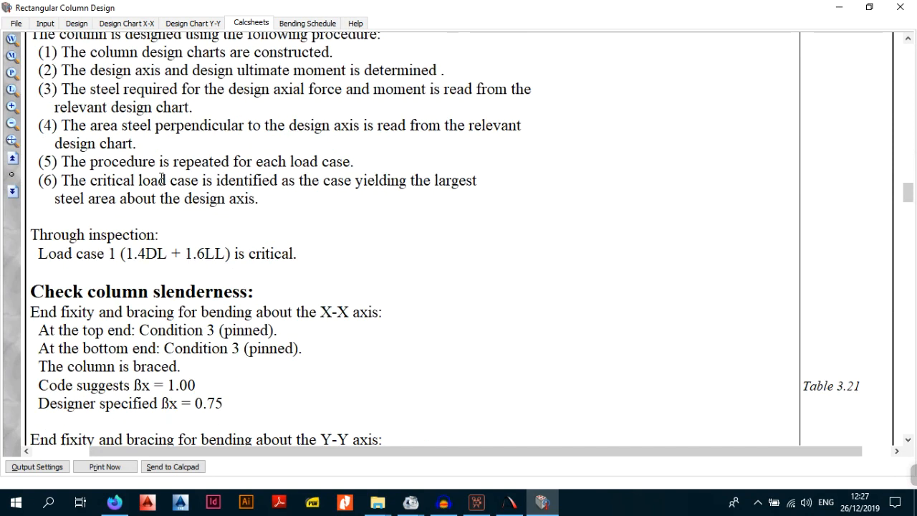
scroll(161, 178, down, 5)
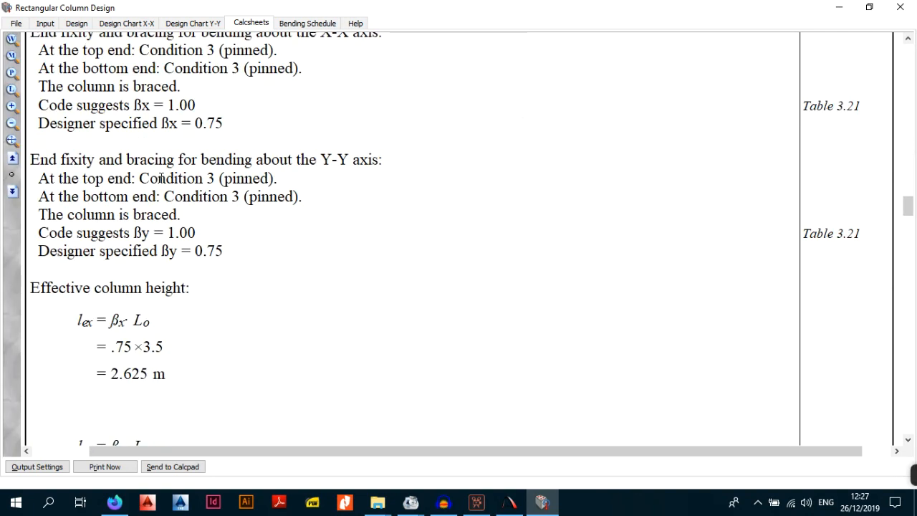
scroll(161, 178, down, 8)
scroll(161, 178, down, 20)
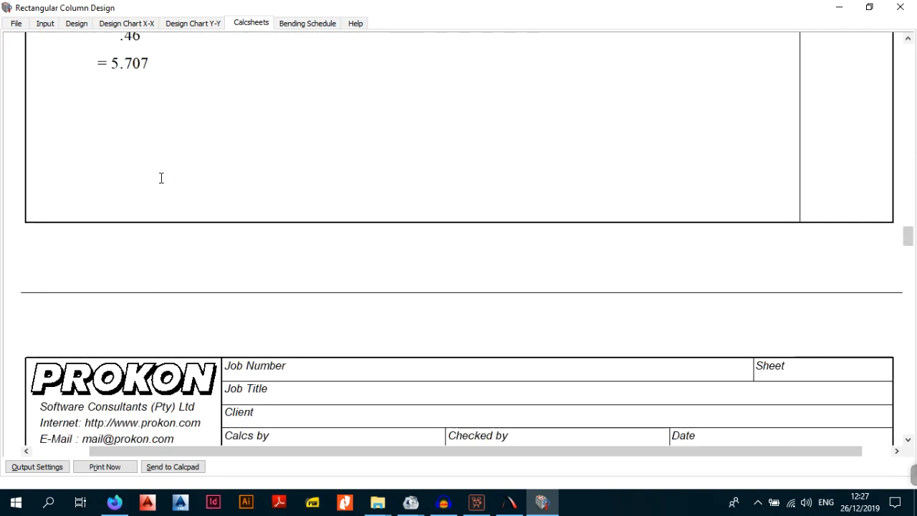
scroll(161, 177, down, 20)
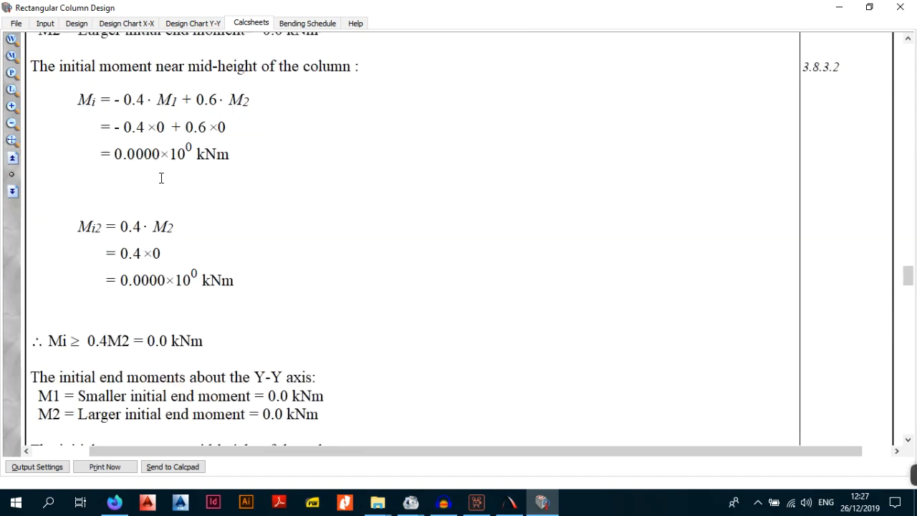
Examine the minimum eccentricity check and the ULS section design, including the reinforcement required about both axes
scroll(161, 178, down, 18)
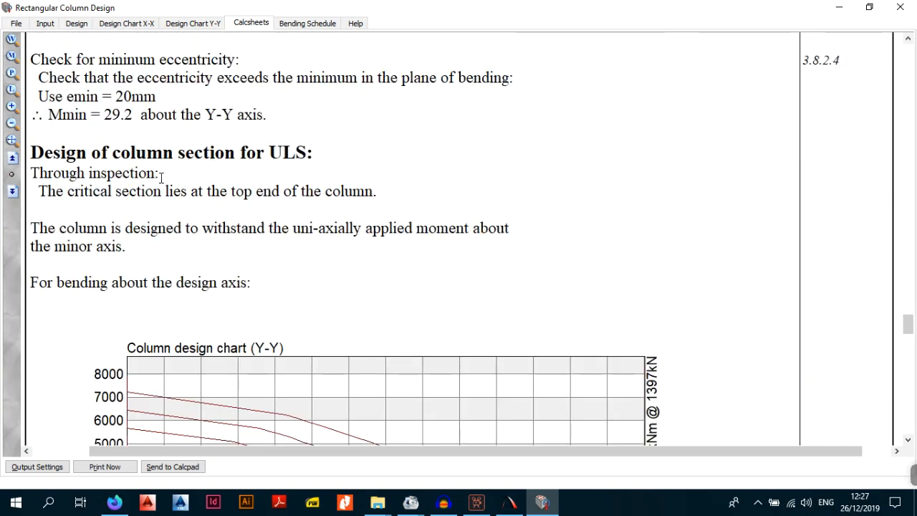
scroll(162, 178, down, 2)
scroll(161, 178, down, 14)
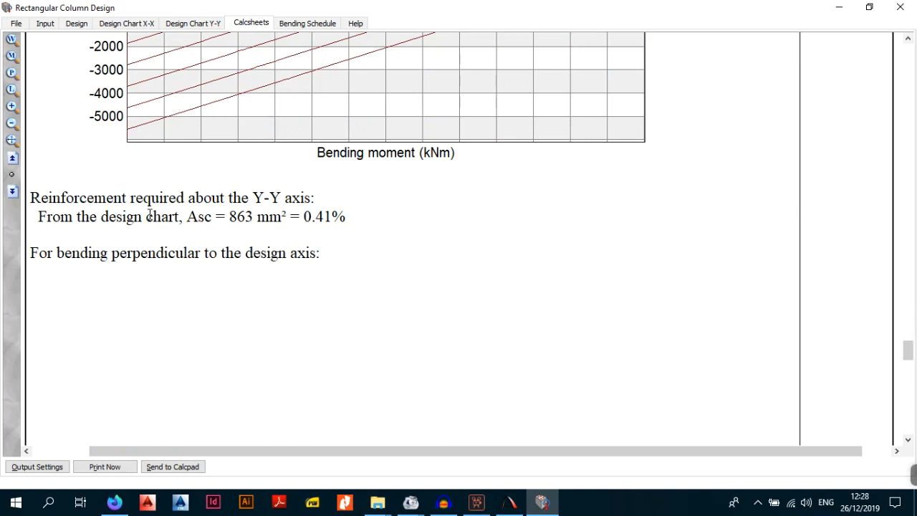
scroll(149, 213, down, 3)
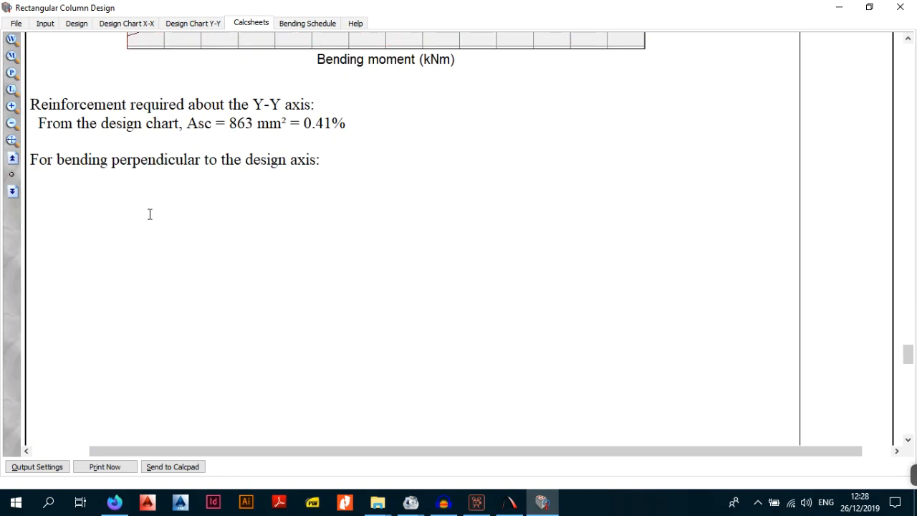
scroll(150, 215, down, 10)
scroll(150, 214, down, 9)
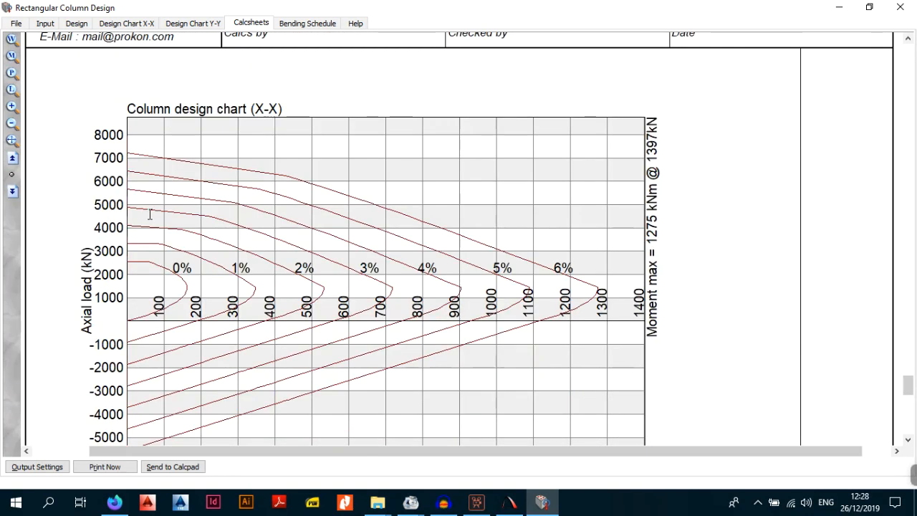
scroll(150, 214, down, 9)
Review the summary table of design results for all load cases and the critical load case
scroll(149, 215, down, 4)
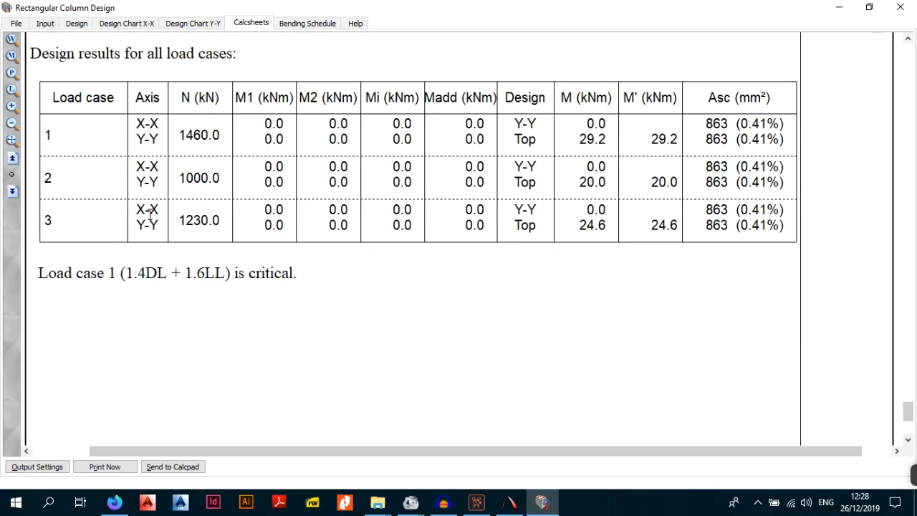
scroll(150, 215, up, 2)
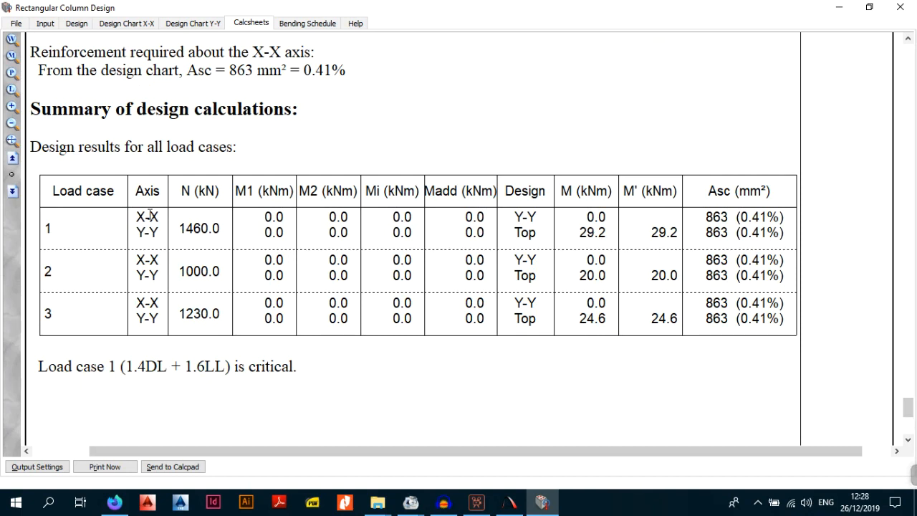
scroll(151, 216, down, 3)
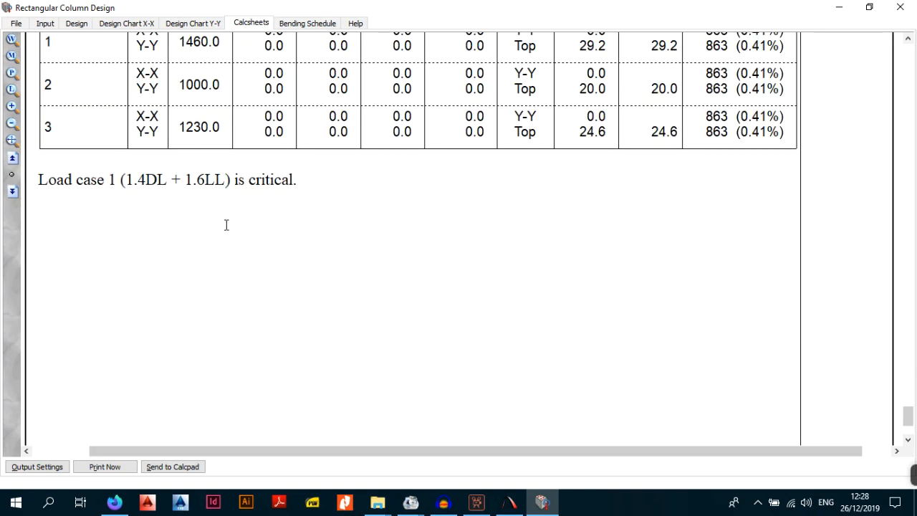
scroll(250, 213, down, 6)
scroll(250, 213, up, 8)
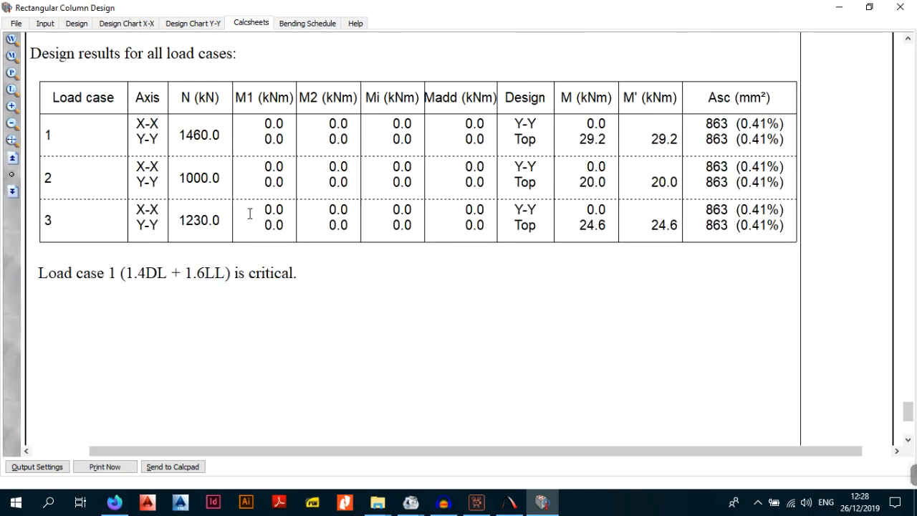
scroll(250, 212, up, 6)
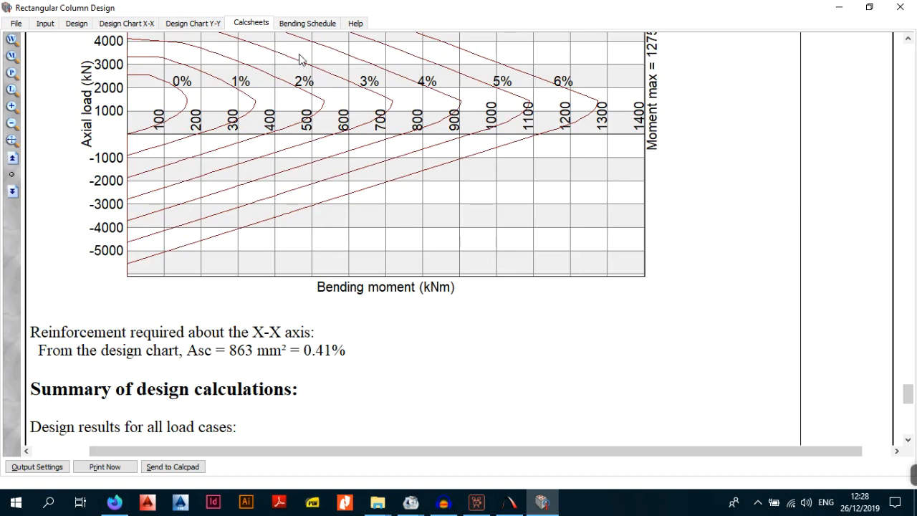
View the column's bending schedule and return to the input data via the calculation sheets
click(308, 24)
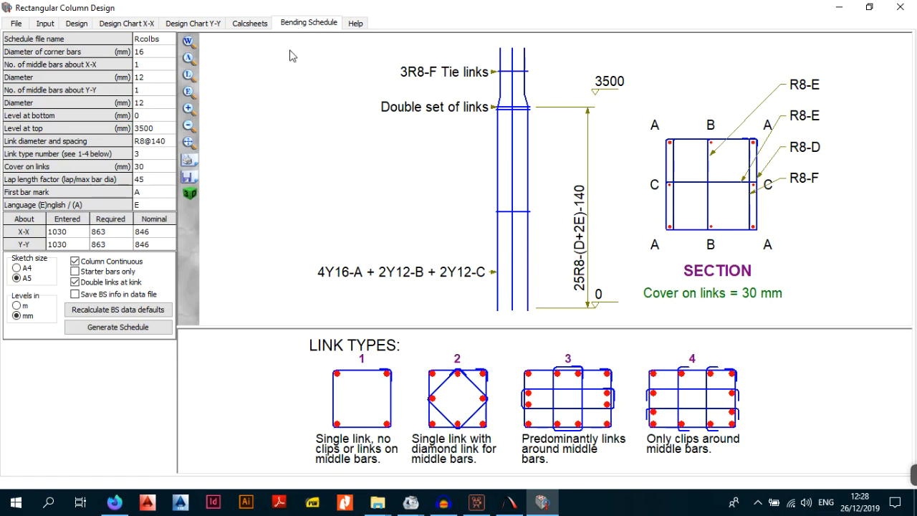
click(259, 25)
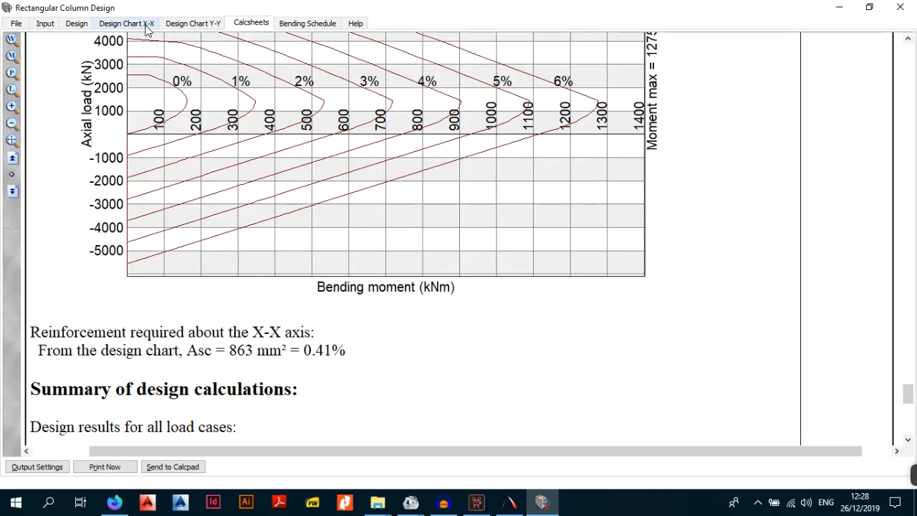
click(45, 24)
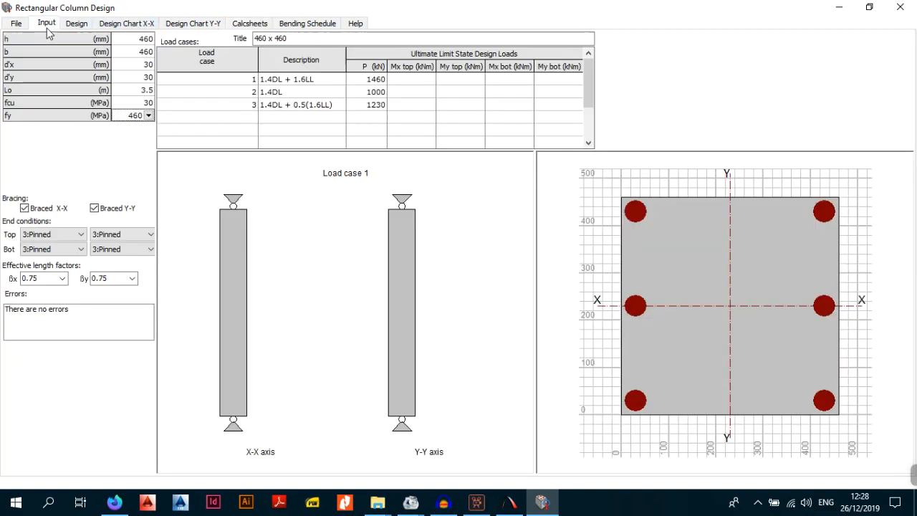